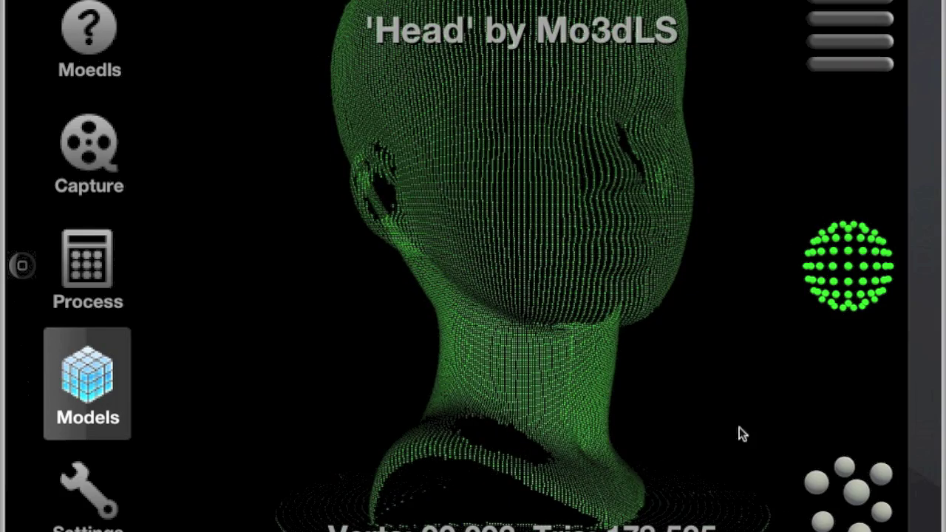
- Render the Head scan as a solid shaded model and turn it to its right profile
{"action": "left_click", "coordinate": [857, 499]}
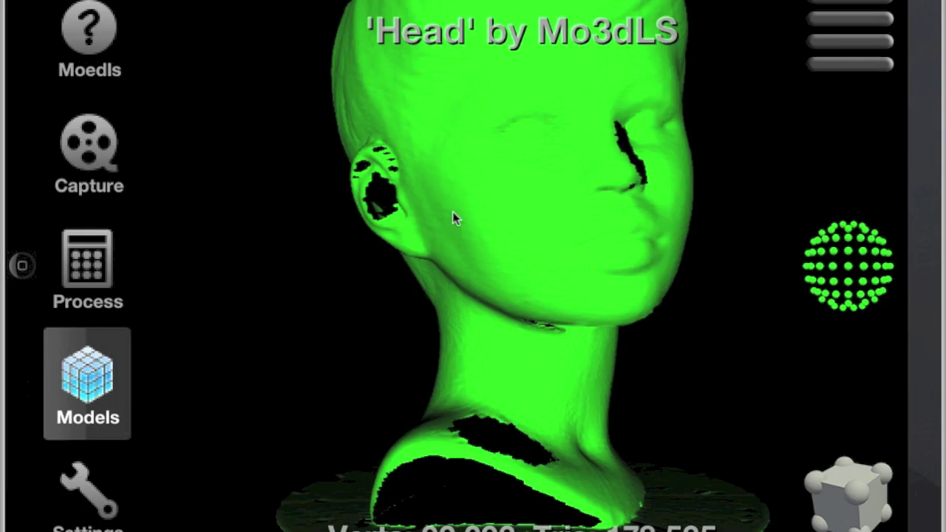
{"action": "mouse_move", "coordinate": [461, 232]}
{"action": "left_mouse_down"}
{"action": "mouse_move", "coordinate": [475, 256]}
{"action": "mouse_move", "coordinate": [578, 262]}
{"action": "mouse_move", "coordinate": [636, 231]}
{"action": "mouse_move", "coordinate": [622, 199]}
{"action": "mouse_move", "coordinate": [326, 222]}
{"action": "mouse_move", "coordinate": [585, 204]}
{"action": "left_mouse_up"}
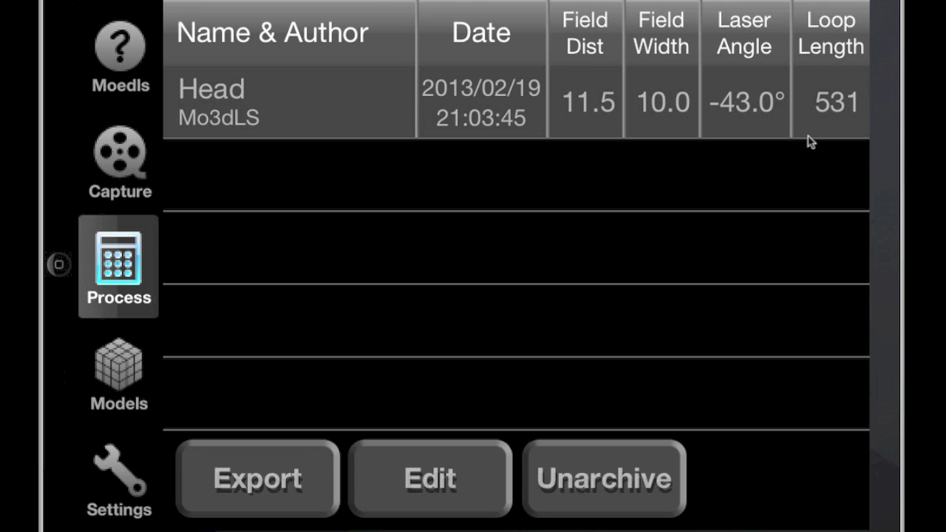
- Unarchive all 531 Head frames and acknowledge the completion alert
{"action": "left_click", "coordinate": [642, 482]}
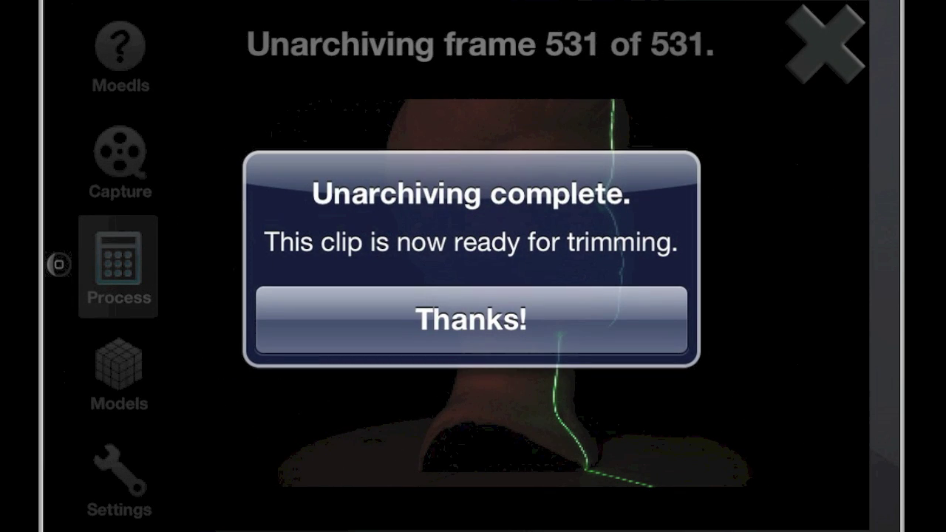
{"action": "left_click", "coordinate": [499, 317]}
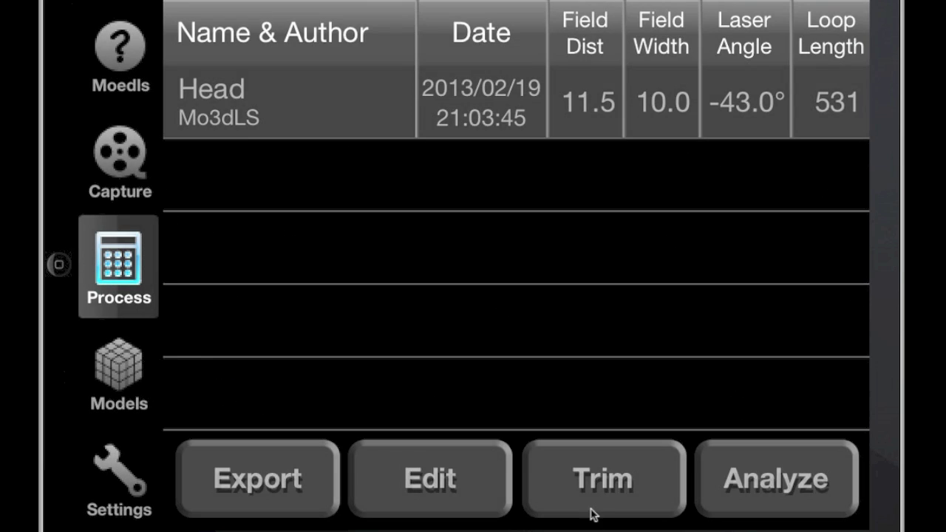
- Trim the Head clip to frames 0010 through 0524, a 515-frame loop
{"action": "left_click", "coordinate": [594, 482]}
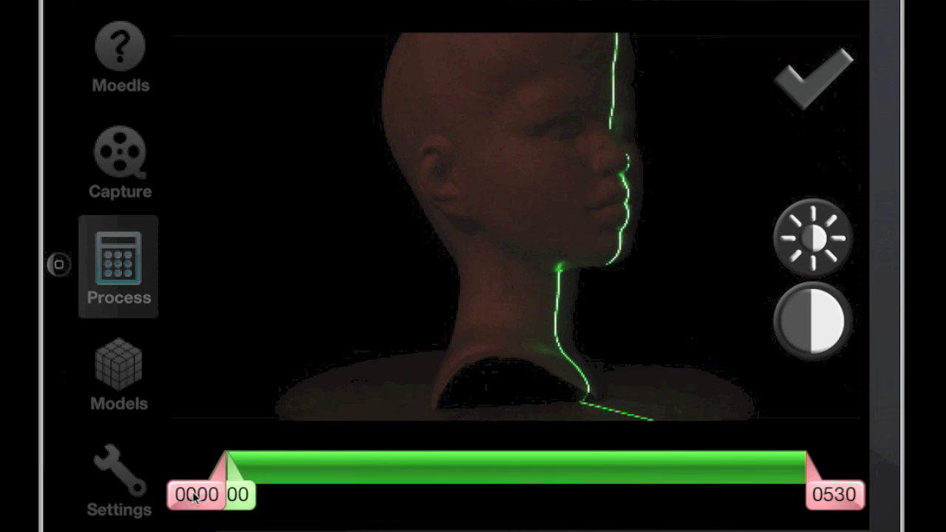
{"action": "left_click_drag", "start_coordinate": [194, 500], "coordinate": [200, 499]}
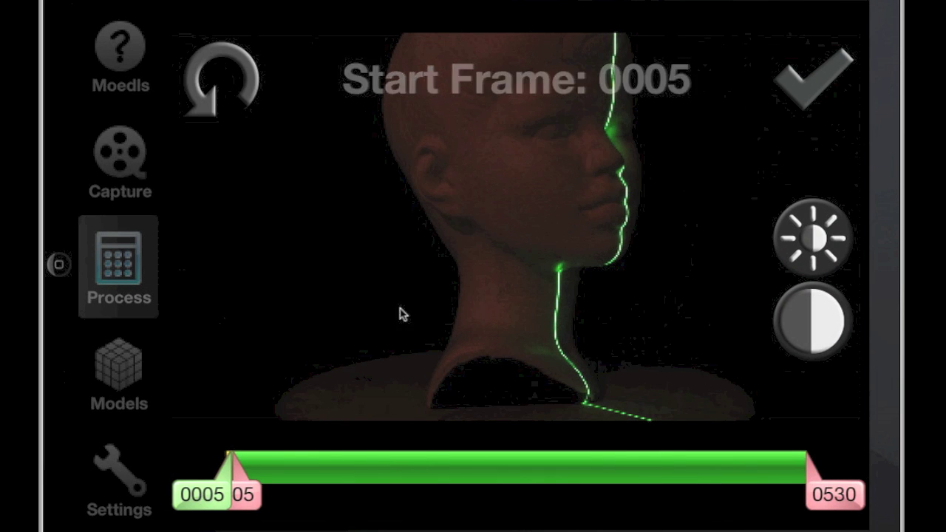
{"action": "left_click", "coordinate": [419, 253]}
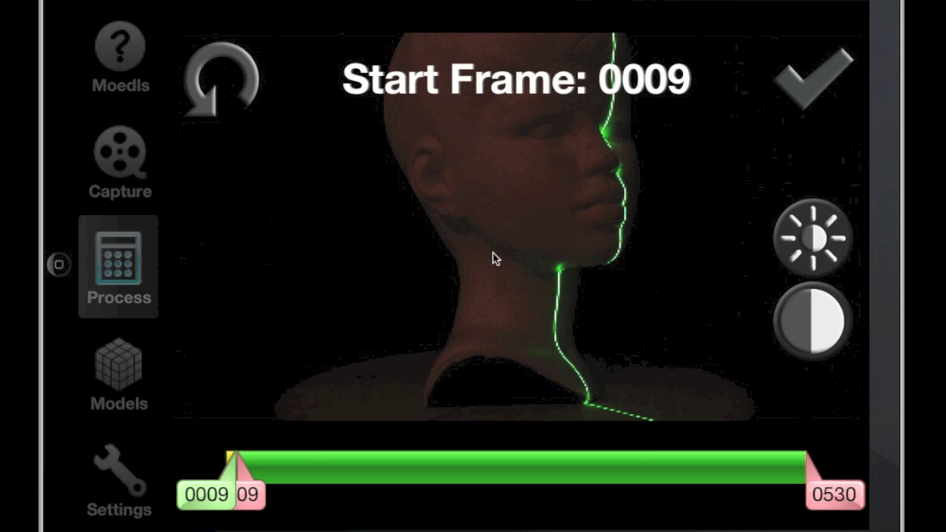
{"action": "left_click", "coordinate": [849, 499]}
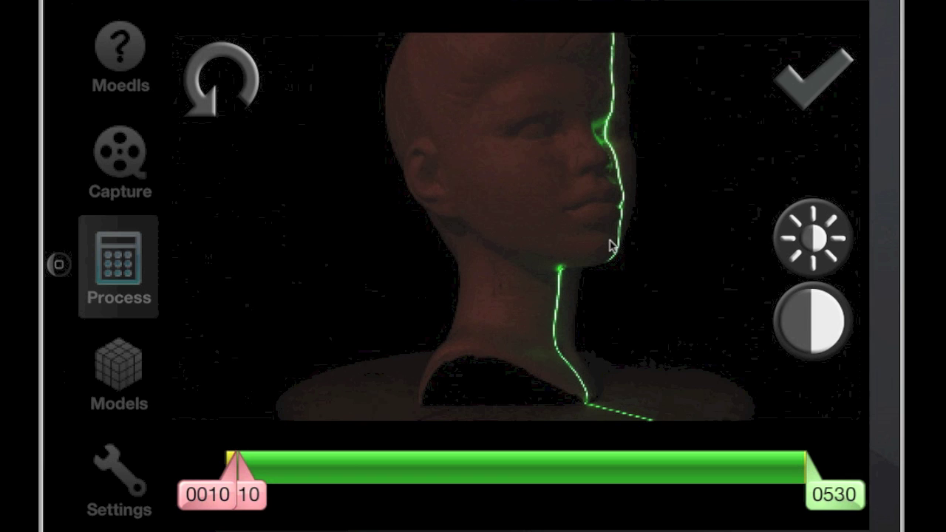
{"action": "left_click_drag", "start_coordinate": [606, 246], "coordinate": [576, 246]}
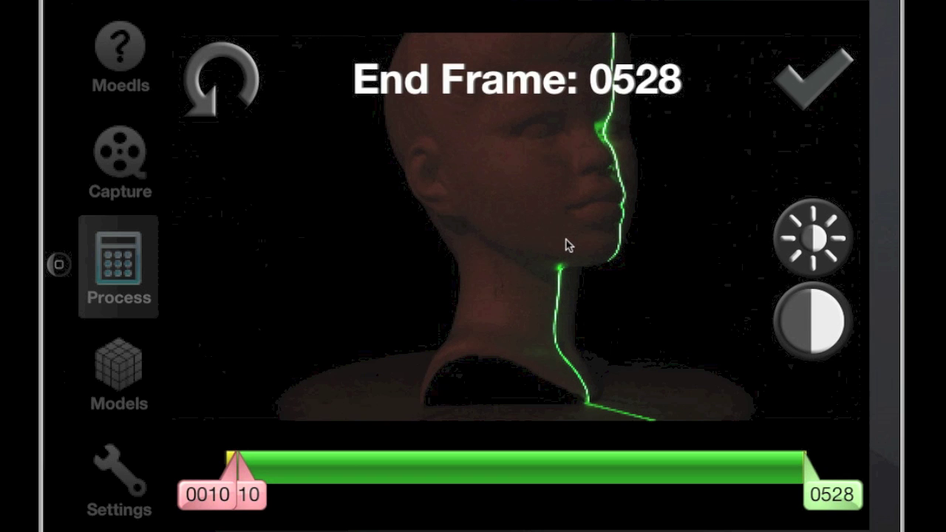
{"action": "left_click_drag", "start_coordinate": [547, 246], "coordinate": [532, 246]}
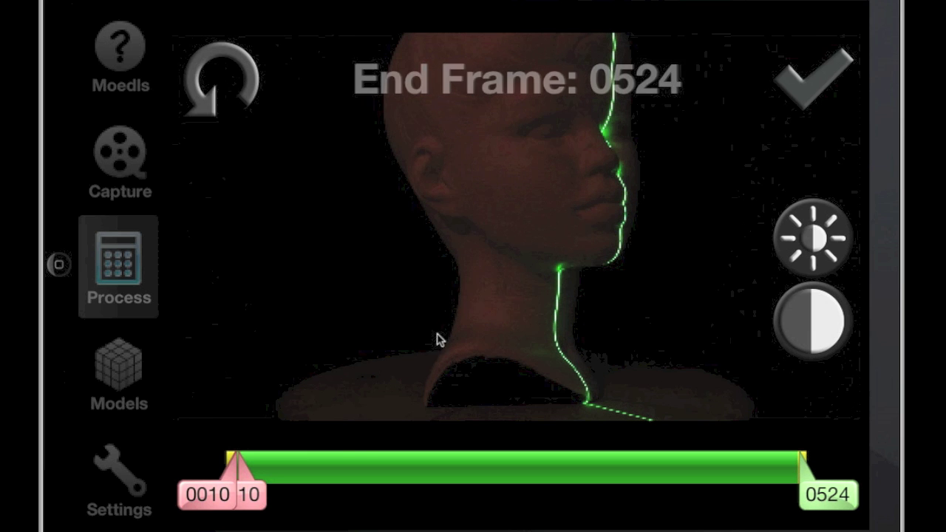
{"action": "left_click", "coordinate": [852, 86]}
{"action": "left_click", "coordinate": [805, 87]}
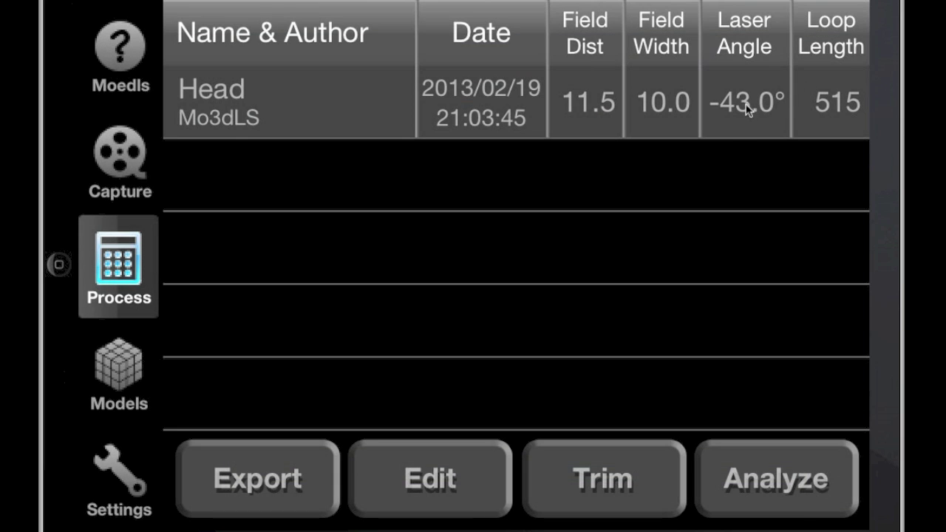
- Set the Head clip's brightness to -0.25, previewing frame 0494, then start the scan analysis
{"action": "left_click", "coordinate": [608, 468]}
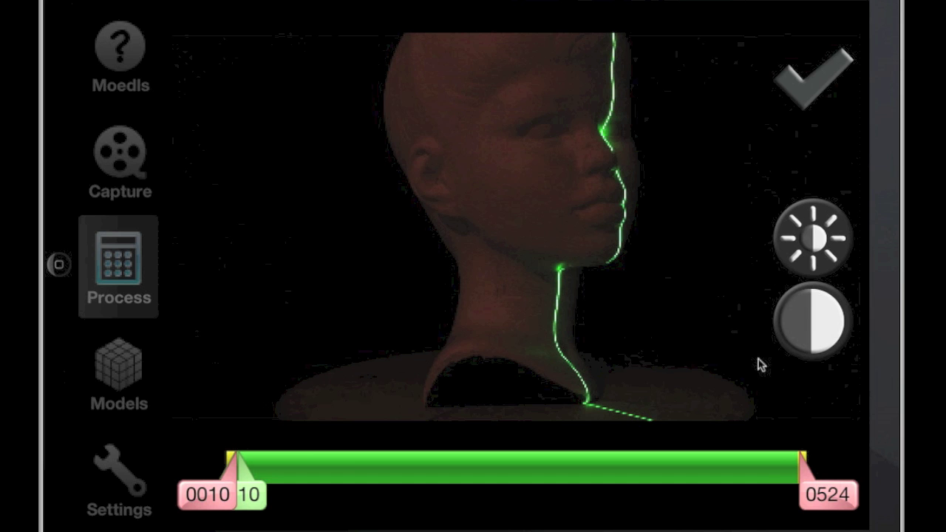
{"action": "left_click", "coordinate": [764, 474]}
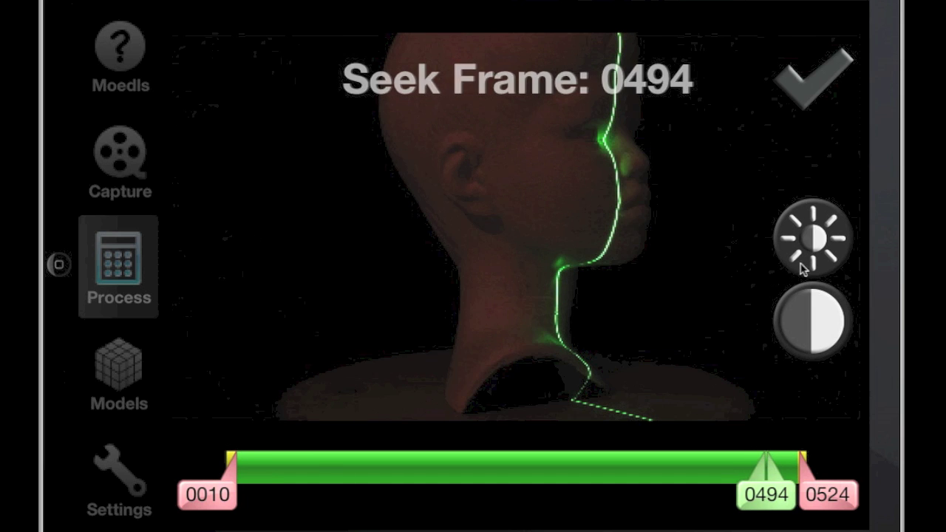
{"action": "left_click", "coordinate": [822, 236]}
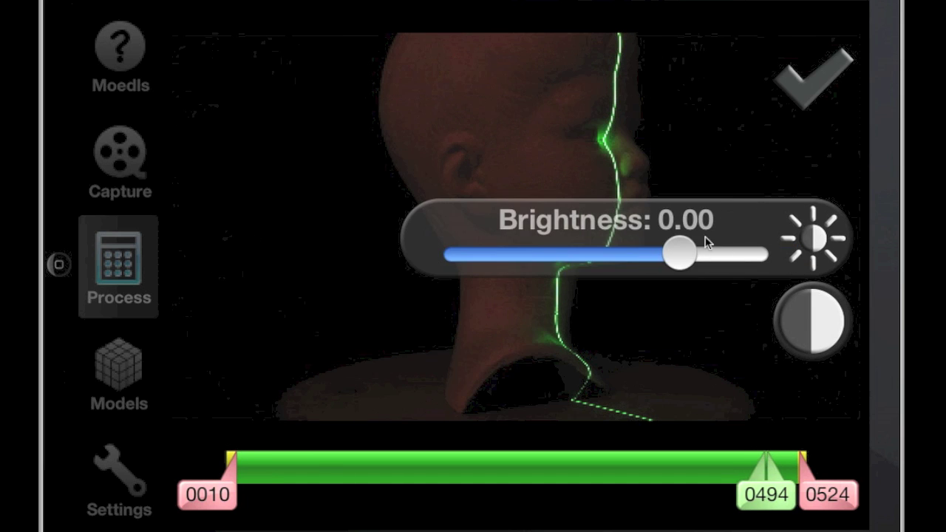
{"action": "left_click_drag", "start_coordinate": [681, 259], "coordinate": [547, 263]}
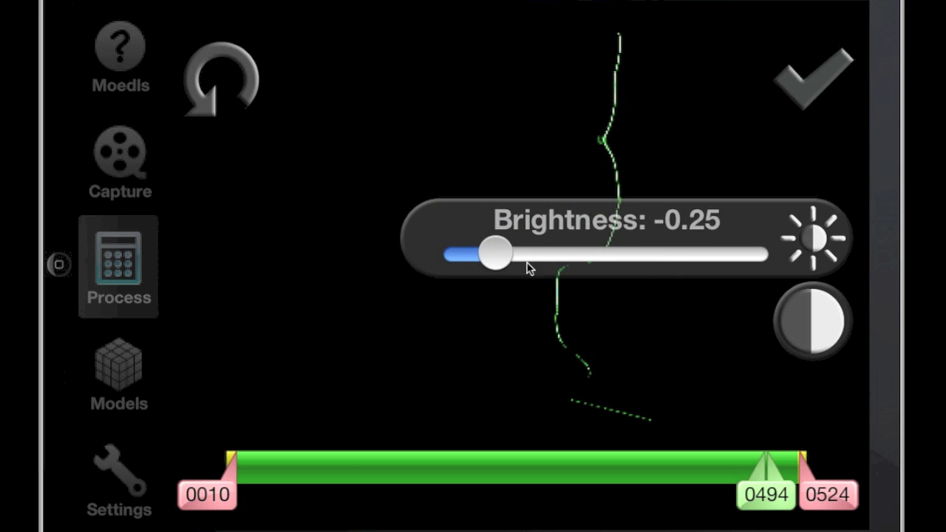
{"action": "left_click", "coordinate": [816, 238]}
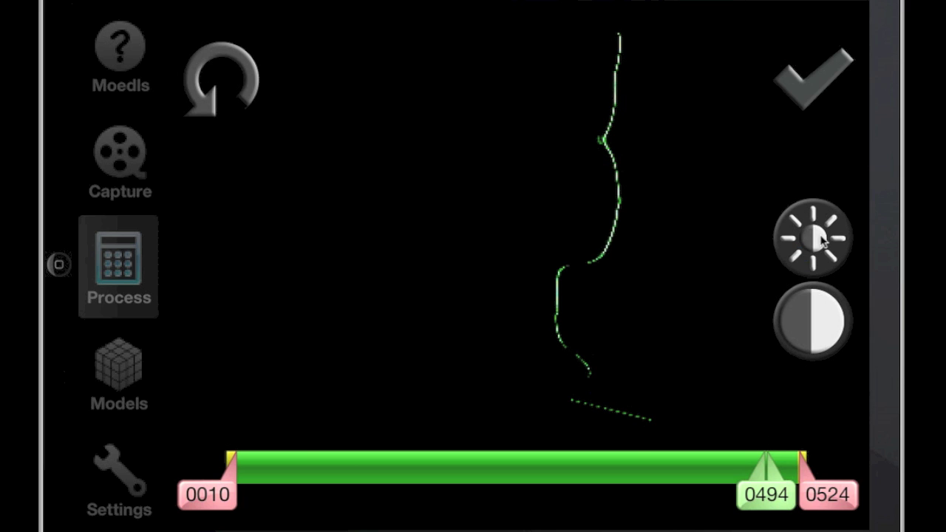
{"action": "left_click", "coordinate": [802, 85]}
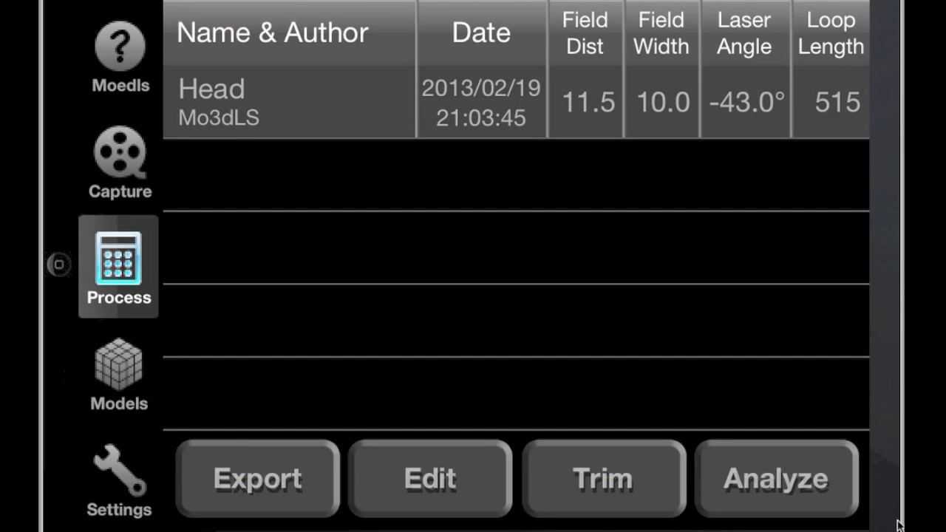
{"action": "left_click", "coordinate": [808, 477]}
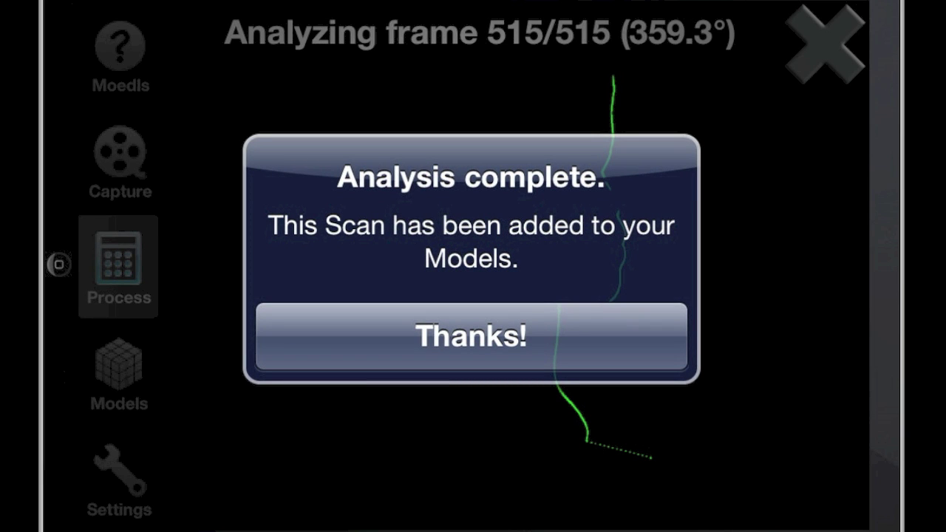
- Acknowledge the Analysis complete message and go to the empty Models viewer
{"action": "left_click", "coordinate": [475, 342]}
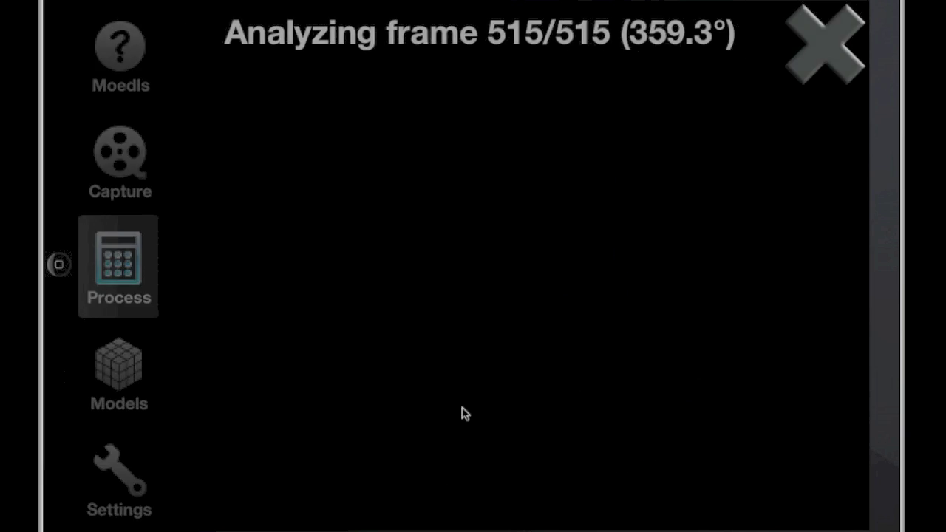
{"action": "left_click", "coordinate": [119, 384]}
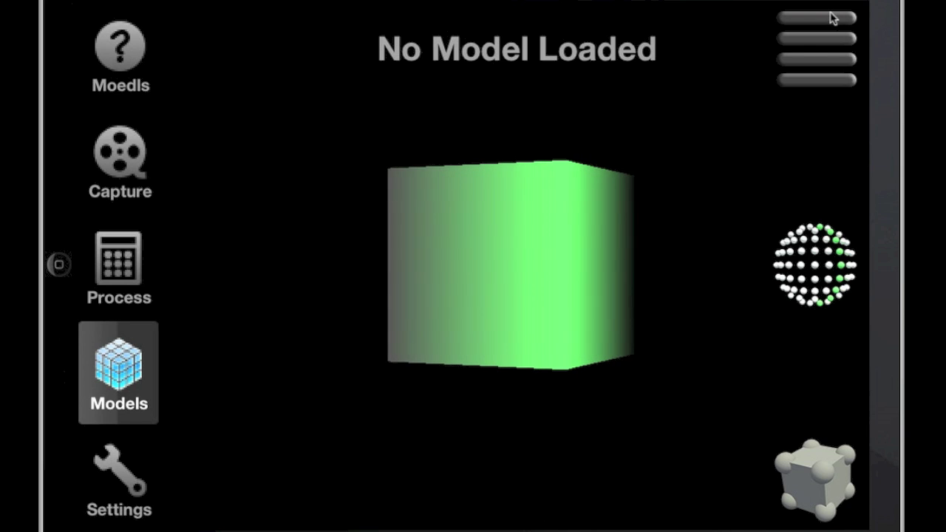
- Load the Head model with lit, shaded points and inspect its back and right profile
{"action": "left_click", "coordinate": [803, 52]}
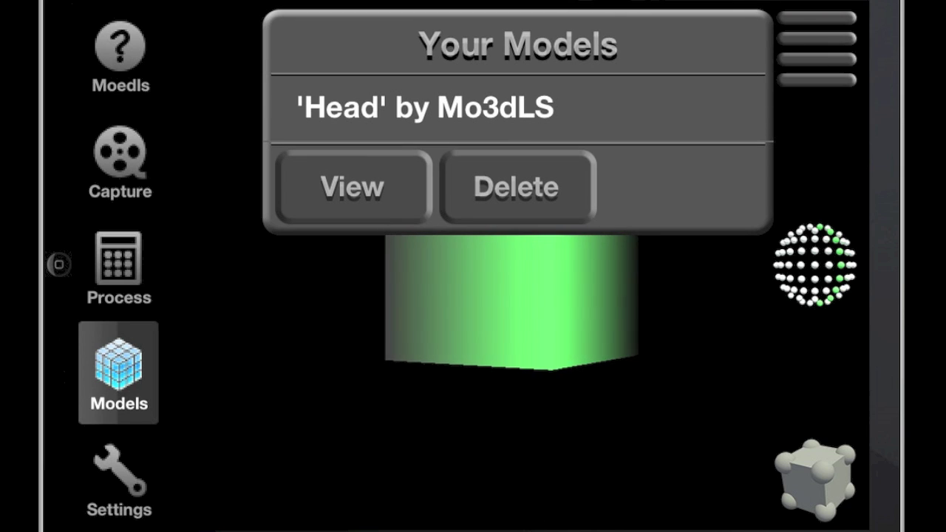
{"action": "left_click", "coordinate": [314, 193]}
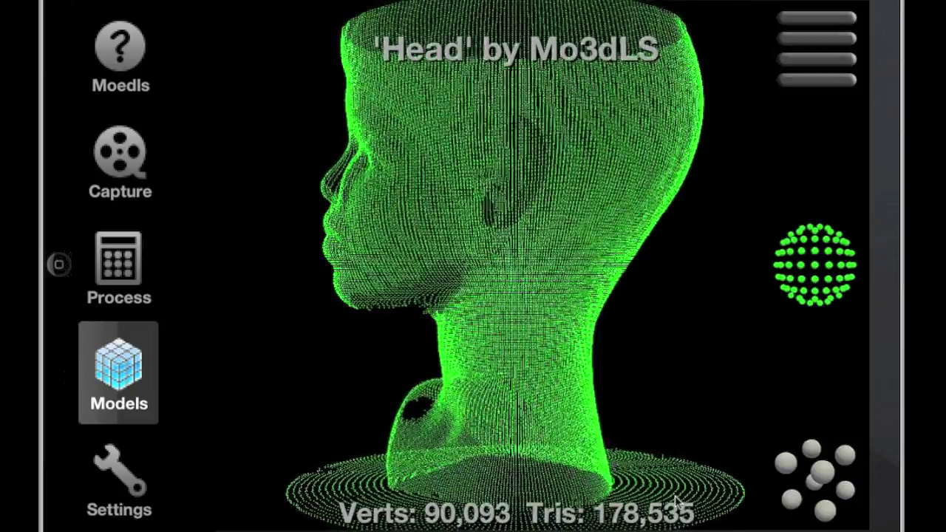
{"action": "mouse_move", "coordinate": [564, 270]}
{"action": "left_mouse_down"}
{"action": "mouse_move", "coordinate": [355, 296]}
{"action": "mouse_move", "coordinate": [387, 382]}
{"action": "mouse_move", "coordinate": [490, 448]}
{"action": "mouse_move", "coordinate": [628, 421]}
{"action": "mouse_move", "coordinate": [680, 331]}
{"action": "mouse_move", "coordinate": [596, 131]}
{"action": "mouse_move", "coordinate": [495, 255]}
{"action": "mouse_move", "coordinate": [629, 281]}
{"action": "mouse_move", "coordinate": [761, 424]}
{"action": "left_mouse_up"}
{"action": "left_click", "coordinate": [837, 490]}
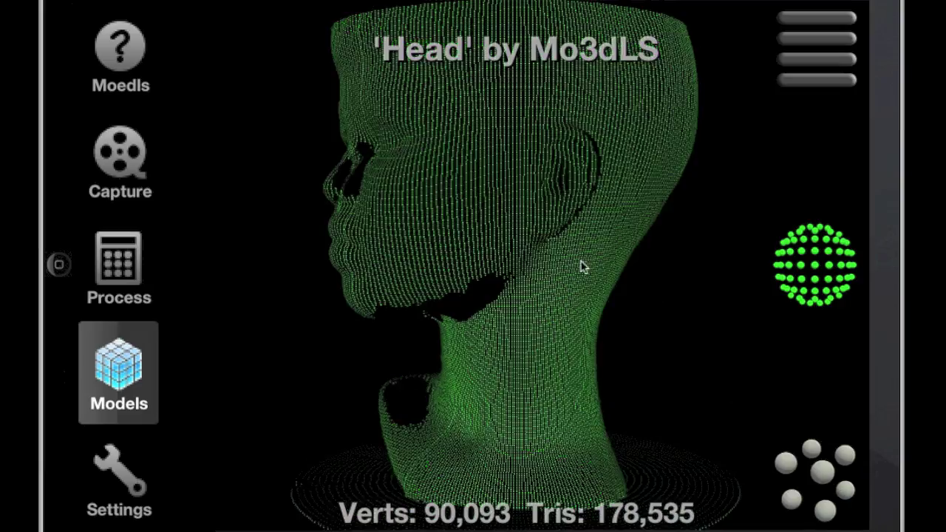
{"action": "mouse_move", "coordinate": [571, 285]}
{"action": "left_mouse_down"}
{"action": "mouse_move", "coordinate": [450, 334]}
{"action": "mouse_move", "coordinate": [374, 319]}
{"action": "mouse_move", "coordinate": [318, 254]}
{"action": "mouse_move", "coordinate": [249, 274]}
{"action": "mouse_move", "coordinate": [661, 254]}
{"action": "left_mouse_up"}
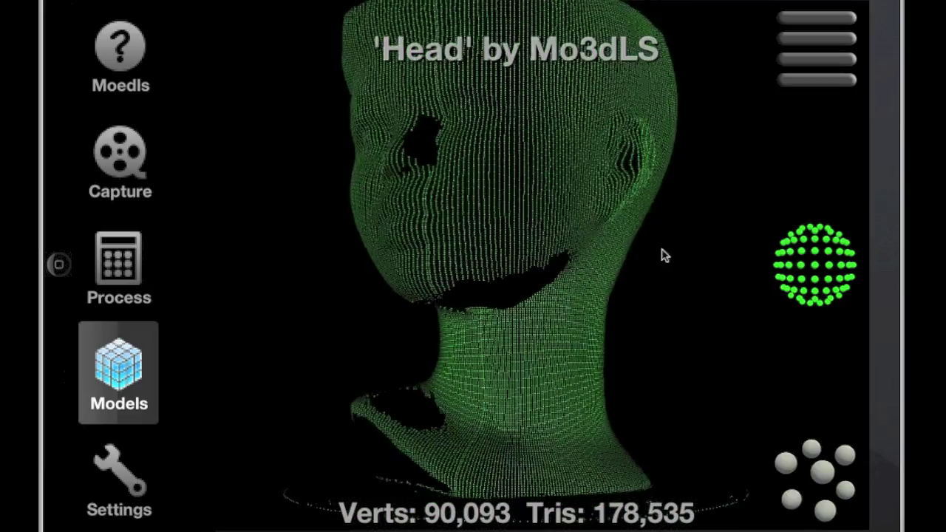
{"action": "mouse_move", "coordinate": [344, 219]}
{"action": "left_mouse_down"}
{"action": "mouse_move", "coordinate": [560, 239]}
{"action": "mouse_move", "coordinate": [708, 277]}
{"action": "mouse_move", "coordinate": [734, 224]}
{"action": "mouse_move", "coordinate": [703, 212]}
{"action": "mouse_move", "coordinate": [629, 212]}
{"action": "mouse_move", "coordinate": [562, 254]}
{"action": "mouse_move", "coordinate": [522, 249]}
{"action": "left_mouse_up"}
- Show the Head as a solid mesh with horizontal rainbow stripes, viewing both profiles
{"action": "left_click", "coordinate": [825, 483]}
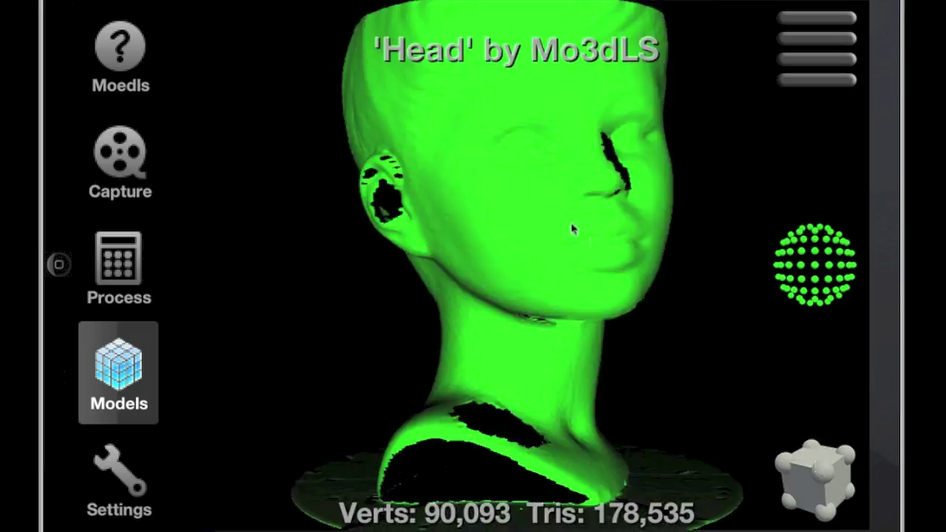
{"action": "mouse_move", "coordinate": [455, 220]}
{"action": "left_mouse_down"}
{"action": "mouse_move", "coordinate": [463, 239]}
{"action": "mouse_move", "coordinate": [516, 261]}
{"action": "mouse_move", "coordinate": [601, 248]}
{"action": "mouse_move", "coordinate": [625, 218]}
{"action": "mouse_move", "coordinate": [551, 204]}
{"action": "mouse_move", "coordinate": [330, 224]}
{"action": "left_mouse_up"}
{"action": "mouse_move", "coordinate": [618, 202]}
{"action": "left_mouse_down"}
{"action": "mouse_move", "coordinate": [490, 247]}
{"action": "mouse_move", "coordinate": [355, 218]}
{"action": "mouse_move", "coordinate": [309, 232]}
{"action": "mouse_move", "coordinate": [478, 226]}
{"action": "mouse_move", "coordinate": [640, 253]}
{"action": "mouse_move", "coordinate": [741, 232]}
{"action": "left_mouse_up"}
{"action": "left_click", "coordinate": [834, 271]}
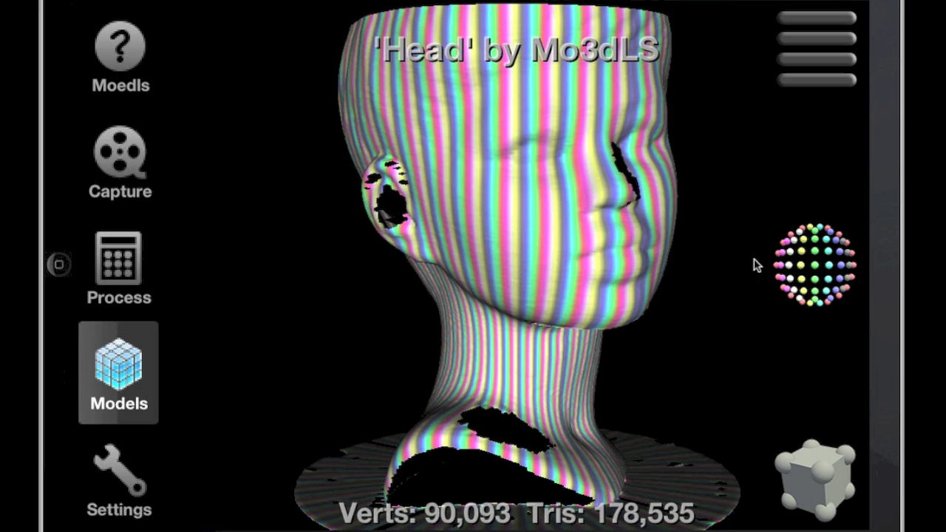
{"action": "left_click", "coordinate": [817, 277]}
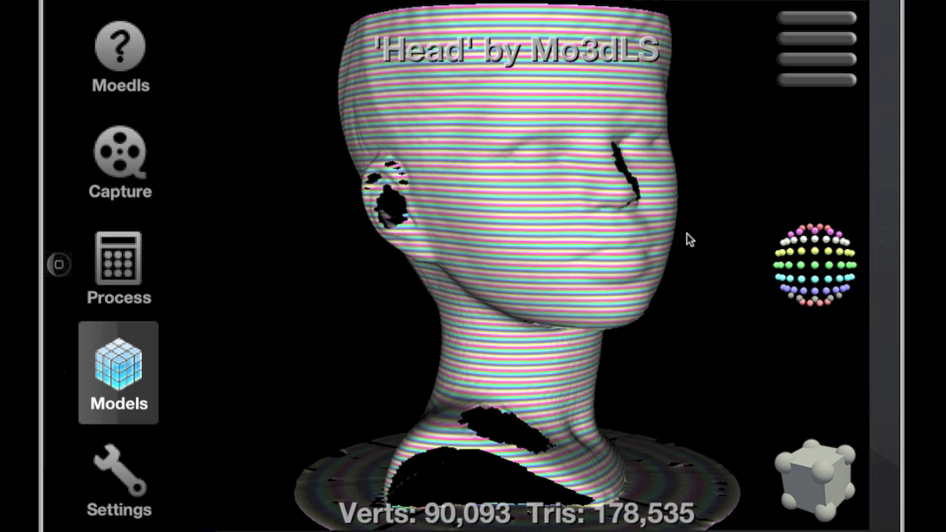
- Return the solid Head to plain white shading and turn it to its back
{"action": "left_click", "coordinate": [829, 271]}
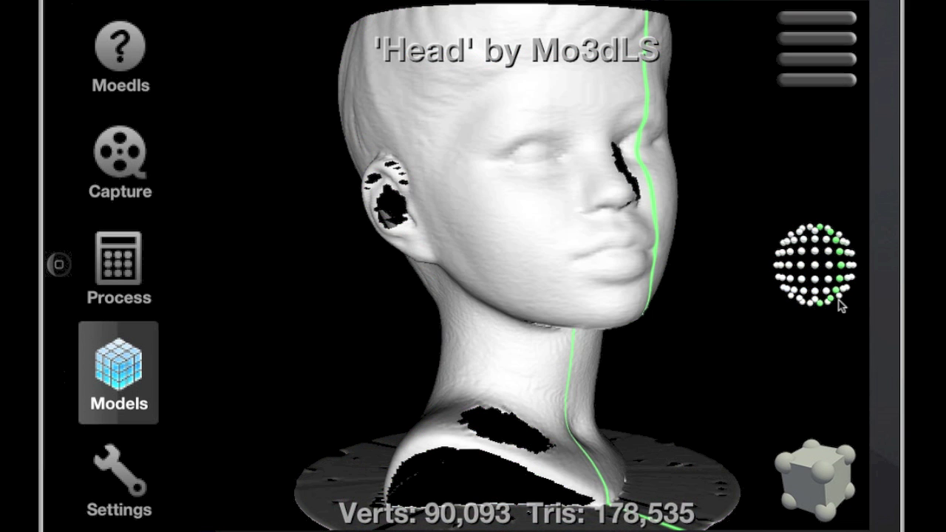
{"action": "mouse_move", "coordinate": [656, 237]}
{"action": "left_mouse_down"}
{"action": "mouse_move", "coordinate": [334, 234]}
{"action": "mouse_move", "coordinate": [456, 232]}
{"action": "left_mouse_up"}
{"action": "left_click_drag", "start_coordinate": [534, 223], "coordinate": [337, 238]}
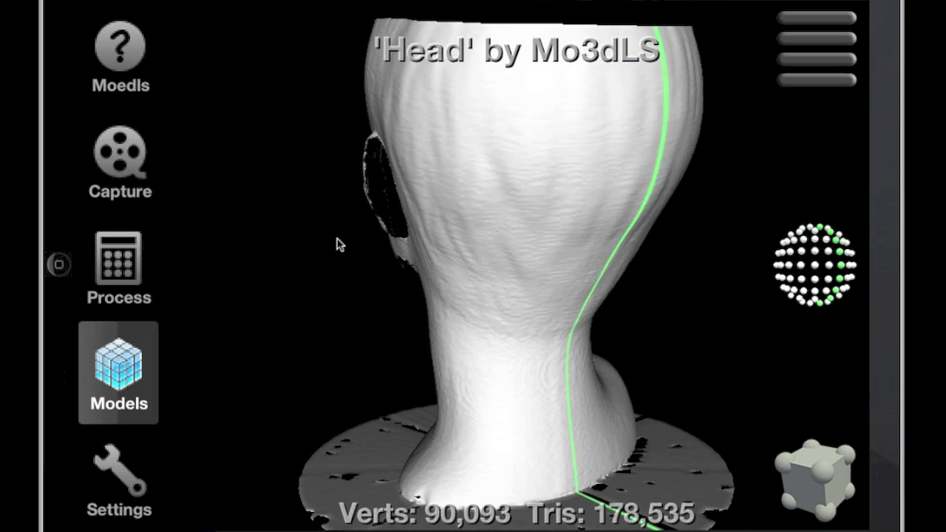
- Show the Head as a finer, denser point cloud and zoom in on its surface
{"action": "left_click", "coordinate": [818, 482]}
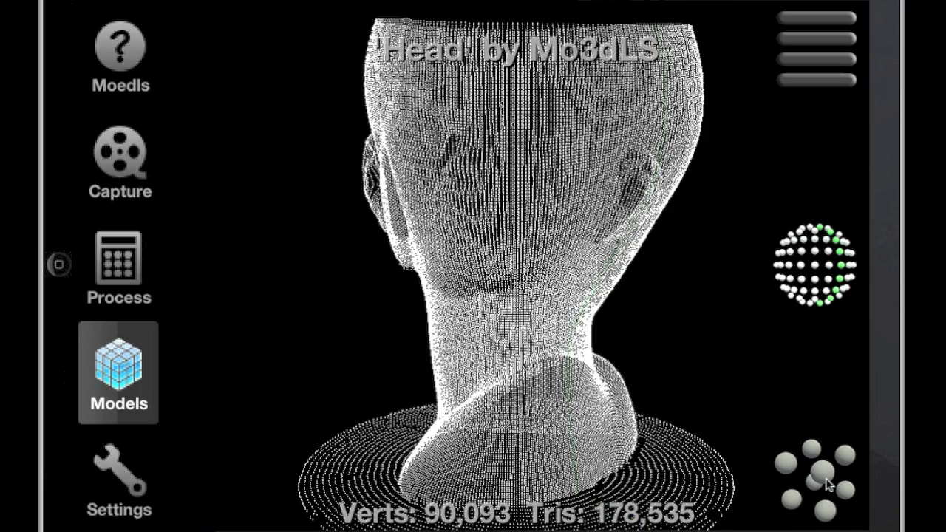
{"action": "left_click_drag", "start_coordinate": [597, 286], "coordinate": [569, 287]}
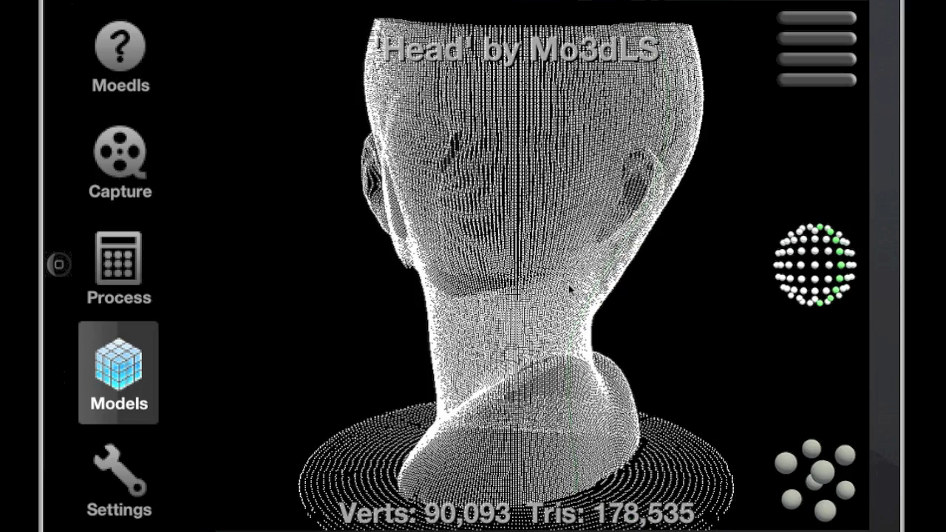
{"action": "left_click", "coordinate": [785, 433]}
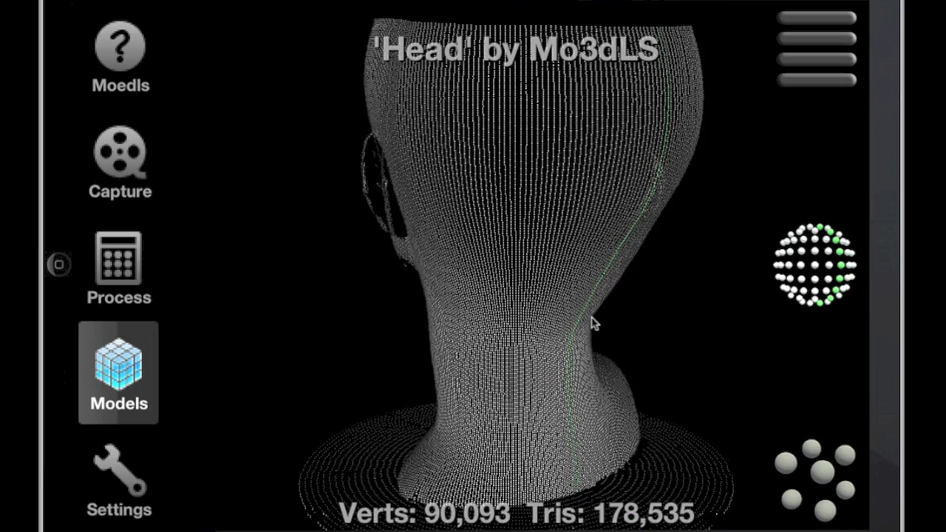
{"action": "mouse_move", "coordinate": [593, 323]}
{"action": "left_mouse_down"}
{"action": "mouse_move", "coordinate": [451, 320]}
{"action": "mouse_move", "coordinate": [559, 320]}
{"action": "left_mouse_up"}
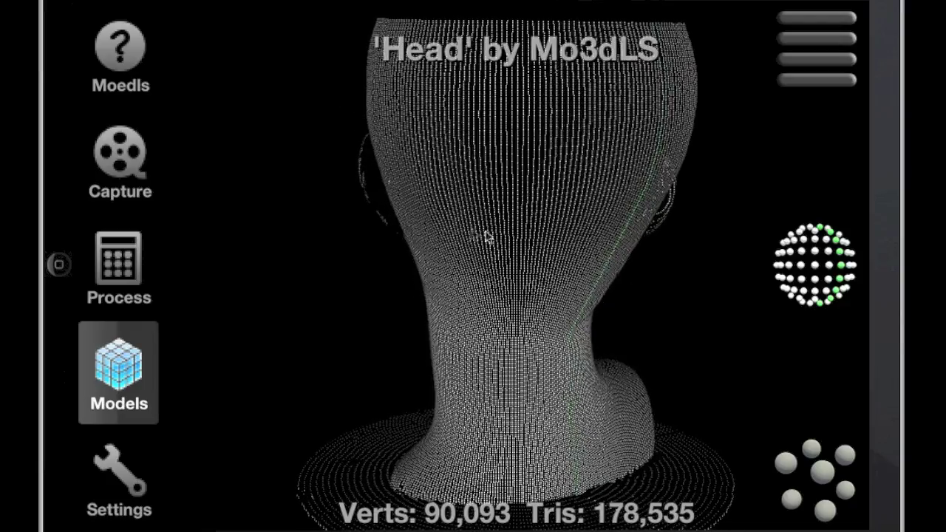
{"action": "left_click_drag", "start_coordinate": [513, 267], "coordinate": [647, 266], "text": "alt"}
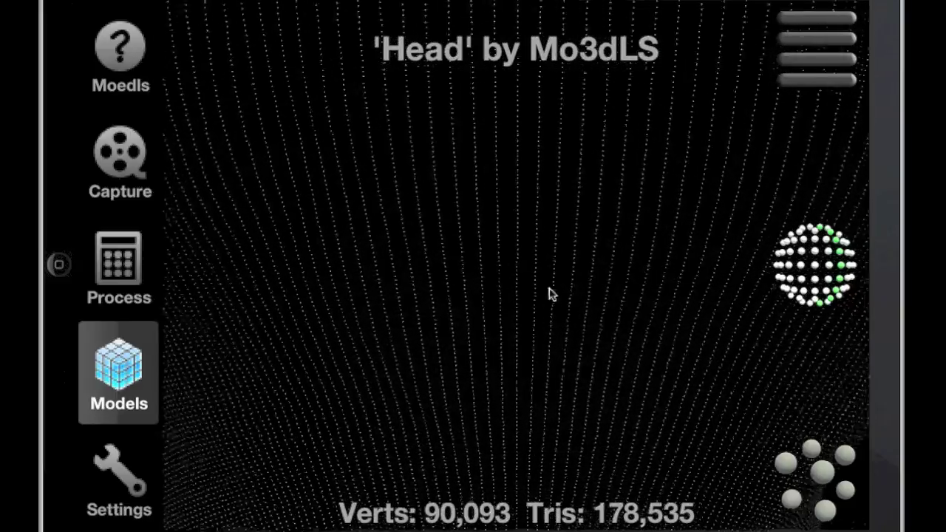